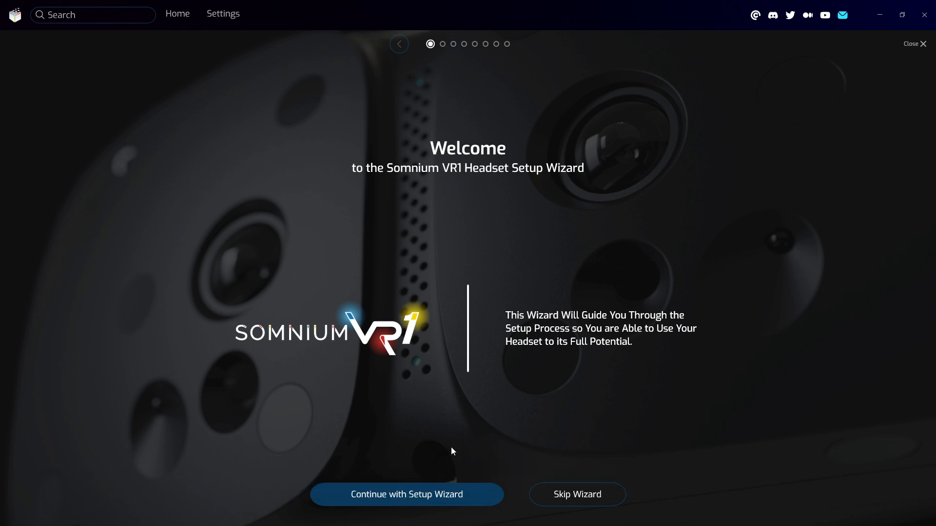
Proceed through the headset setup wizard, covering cable connection, hardware check, OpenXR, SteamVR and Ultraleap software
click(376, 504)
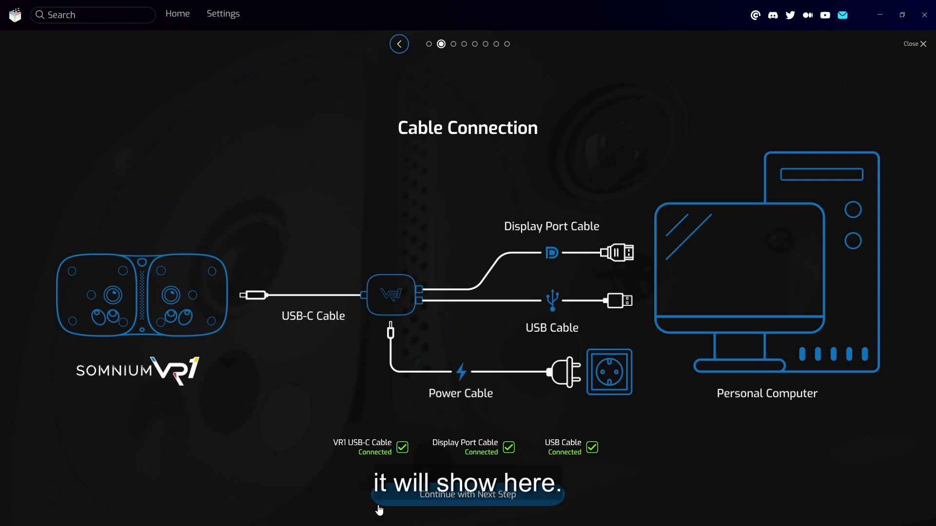
click(472, 501)
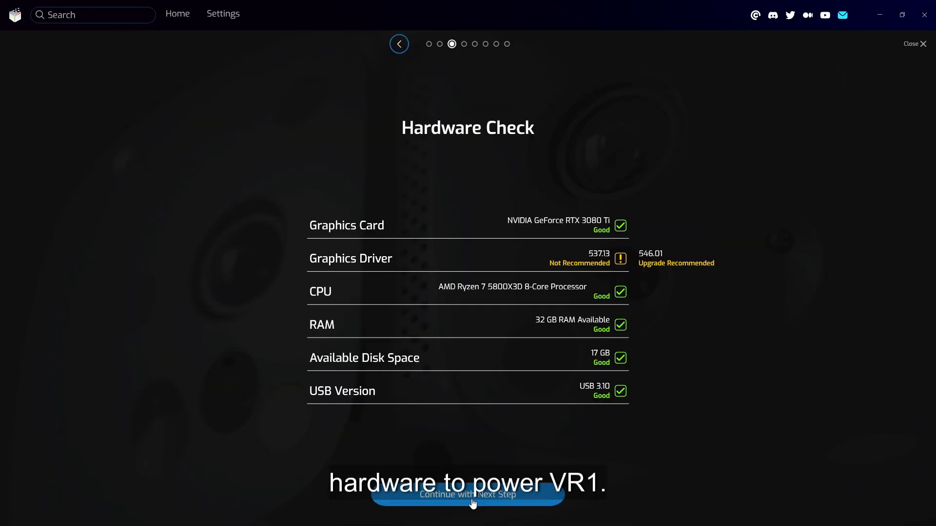
click(473, 504)
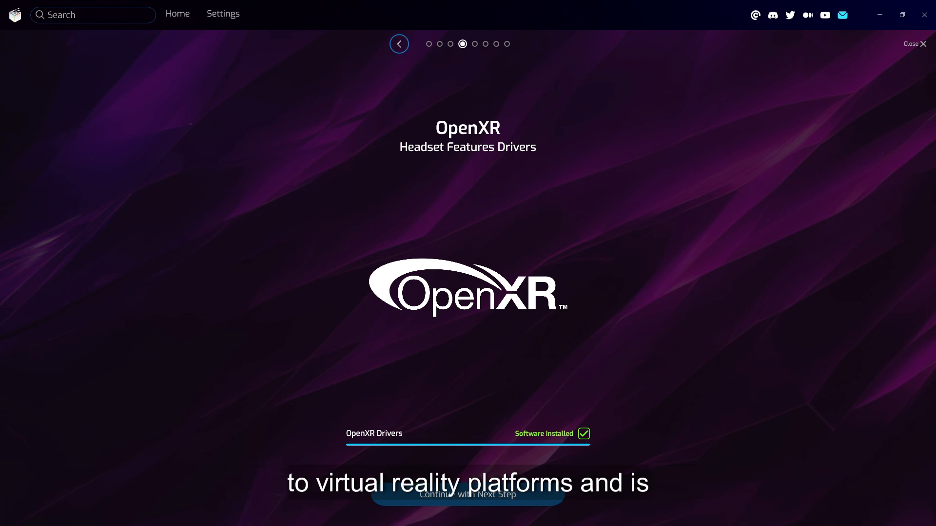
click(487, 497)
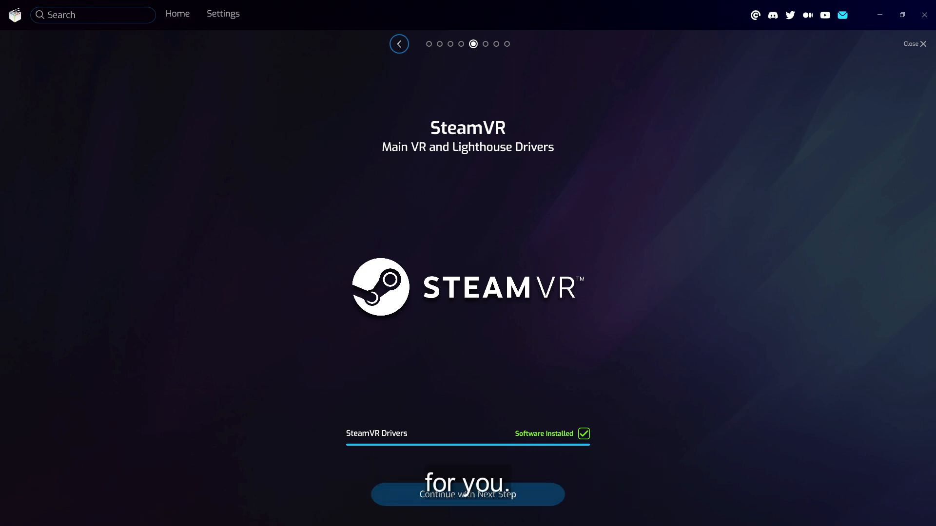
click(468, 497)
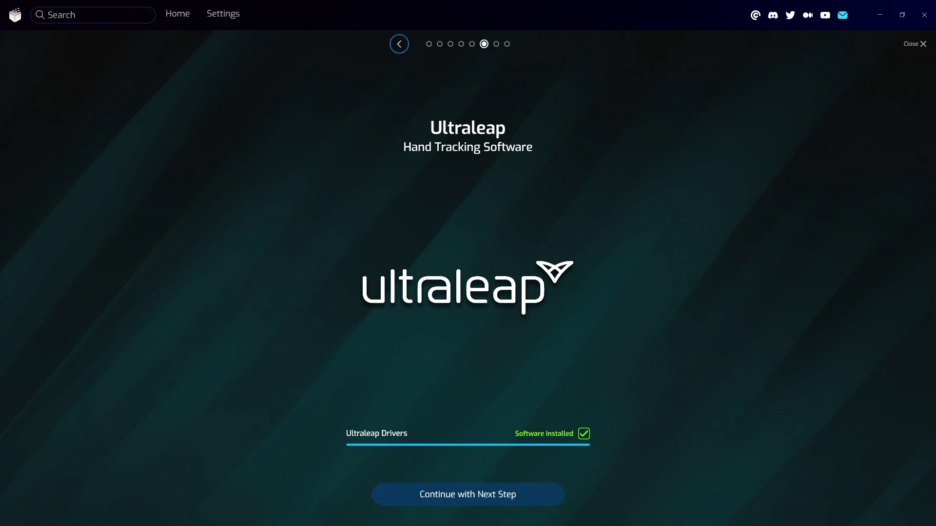
click(468, 495)
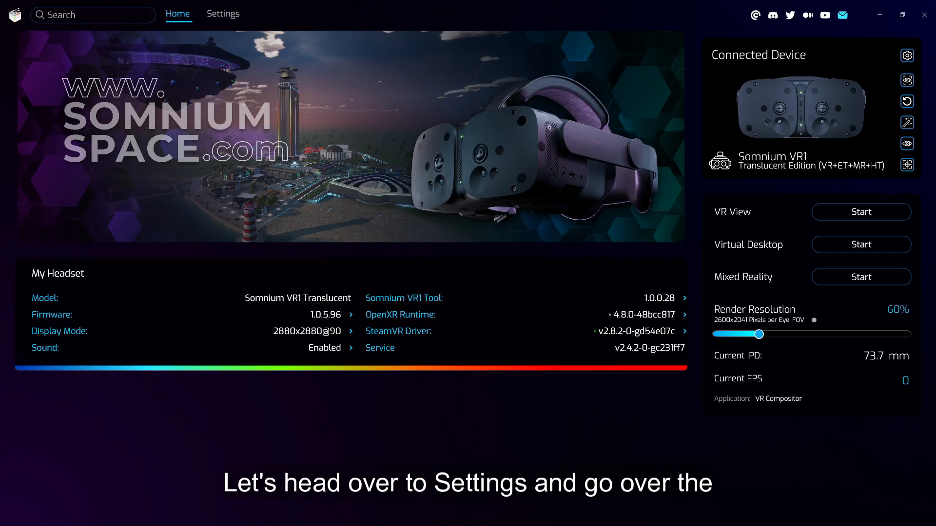
In the headset rendering settings, set the foveated rendering vertical size to 56% and horizontal size to 90%
click(223, 13)
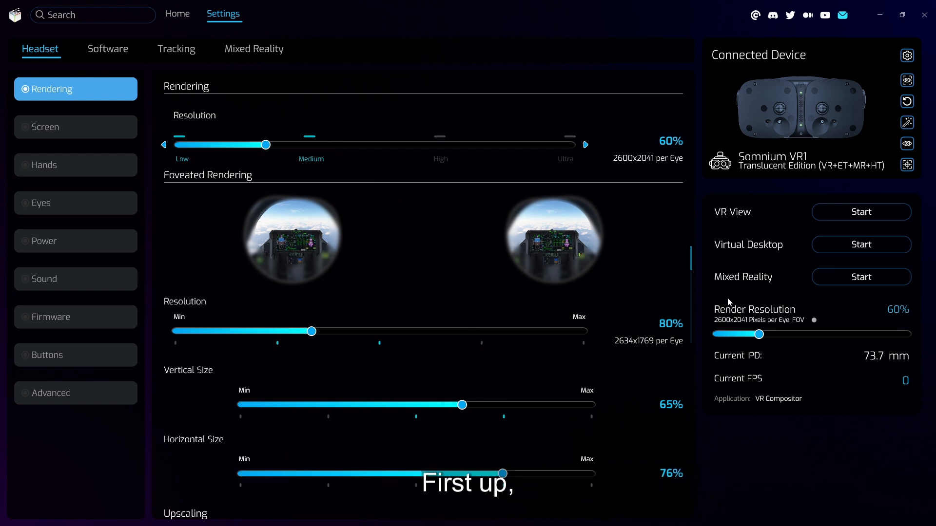
scroll(689, 265, down, 1)
scroll(689, 264, up, 1)
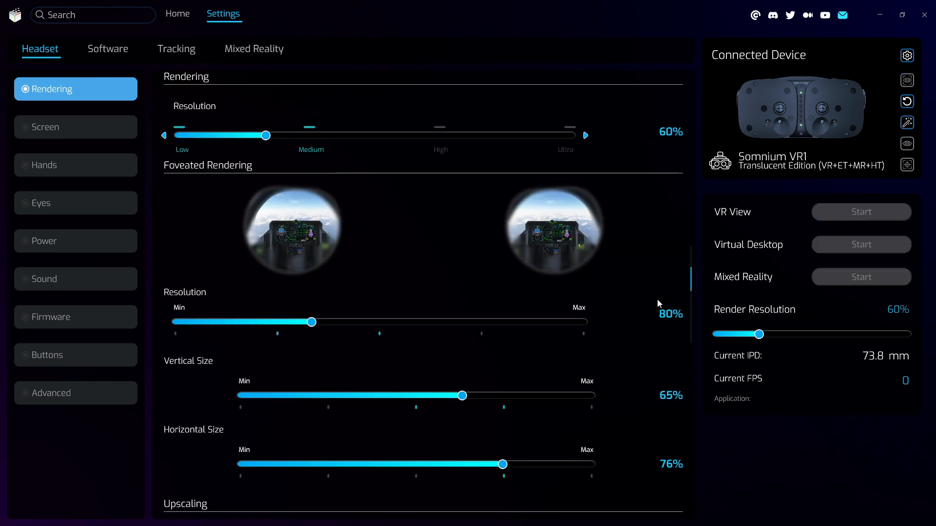
mouse_move(461, 409)
mouse_down()
mouse_move(288, 416)
mouse_move(495, 411)
mouse_move(455, 412)
mouse_up()
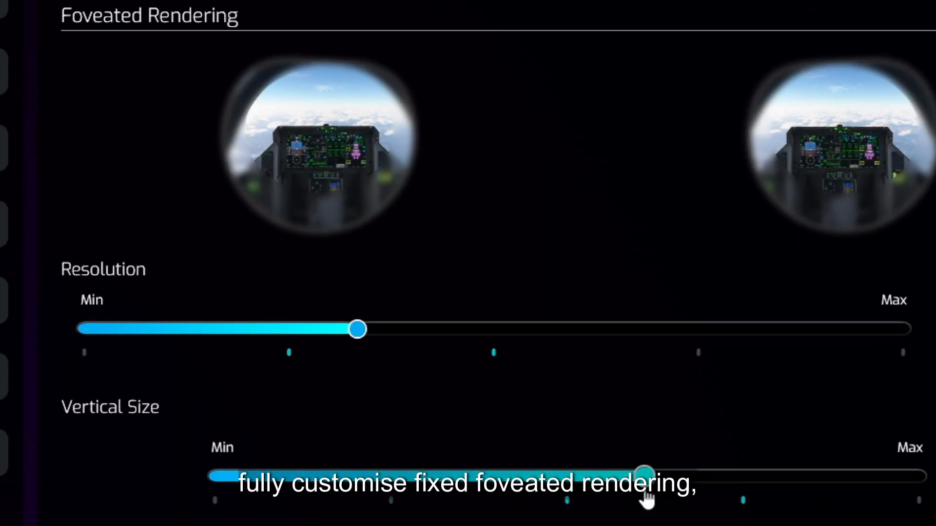
drag(646, 493, 595, 497)
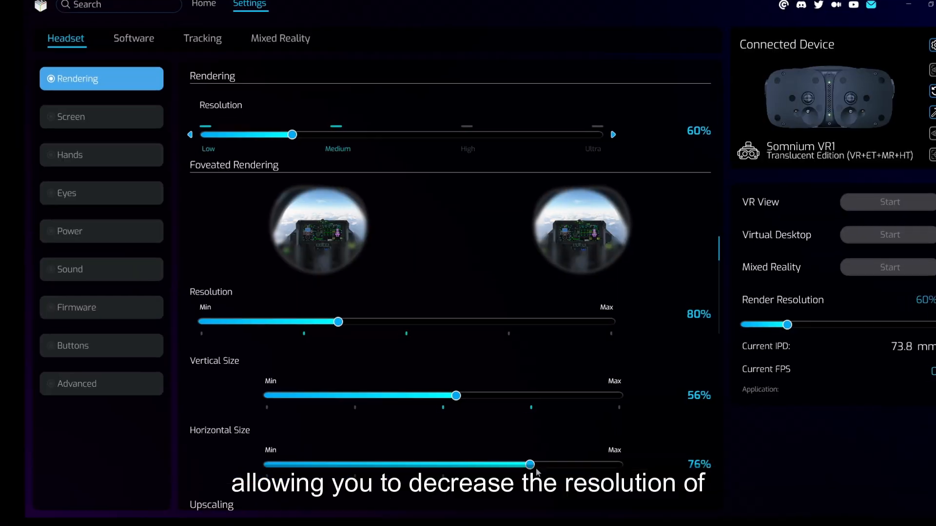
drag(502, 475, 562, 474)
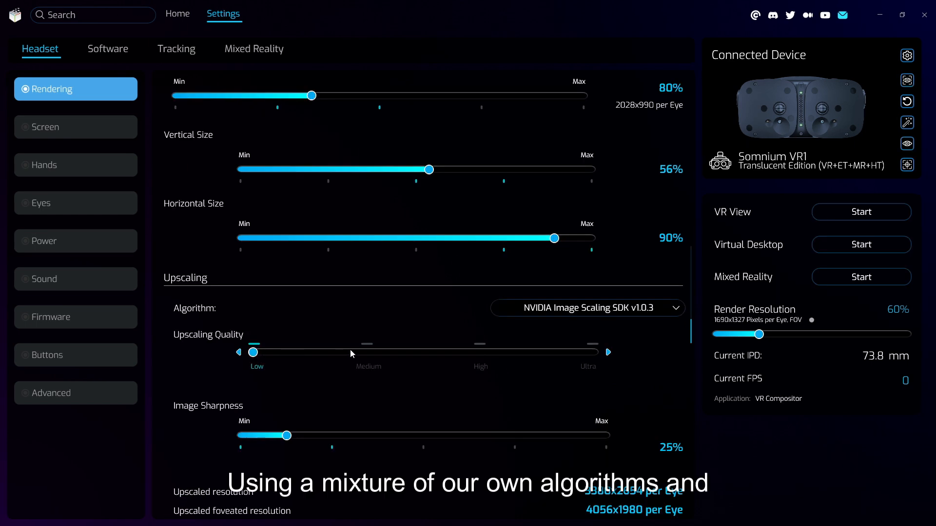
Try several upscaling quality presets with the NVIDIA Image Scaling algorithm, ending on Ultra
click(350, 350)
click(251, 355)
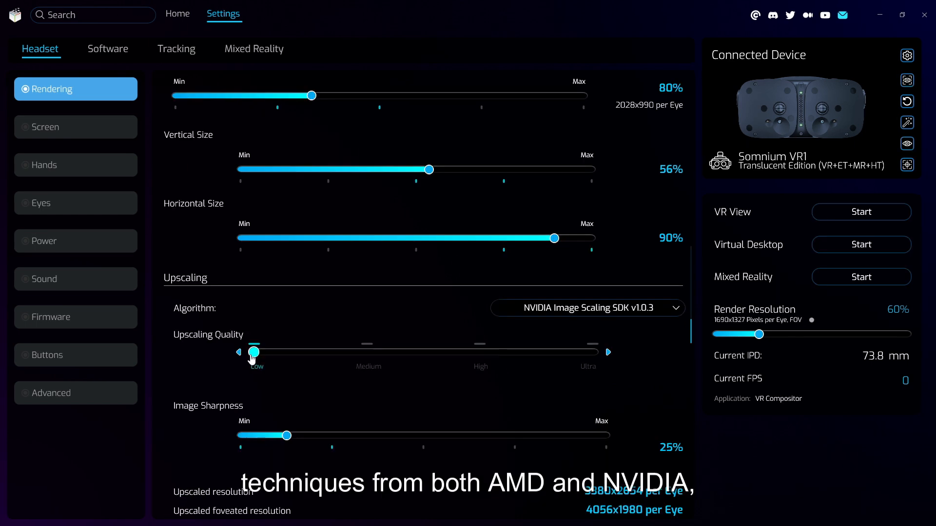
click(480, 352)
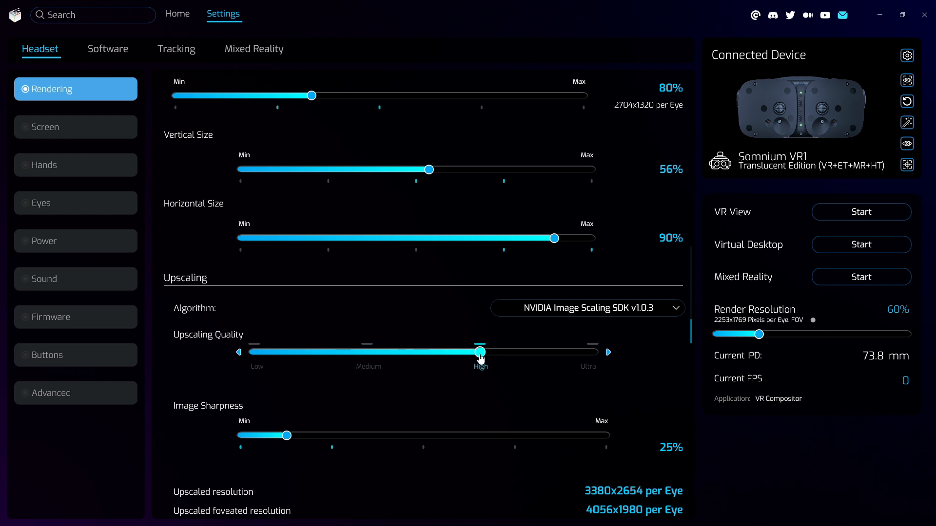
click(590, 368)
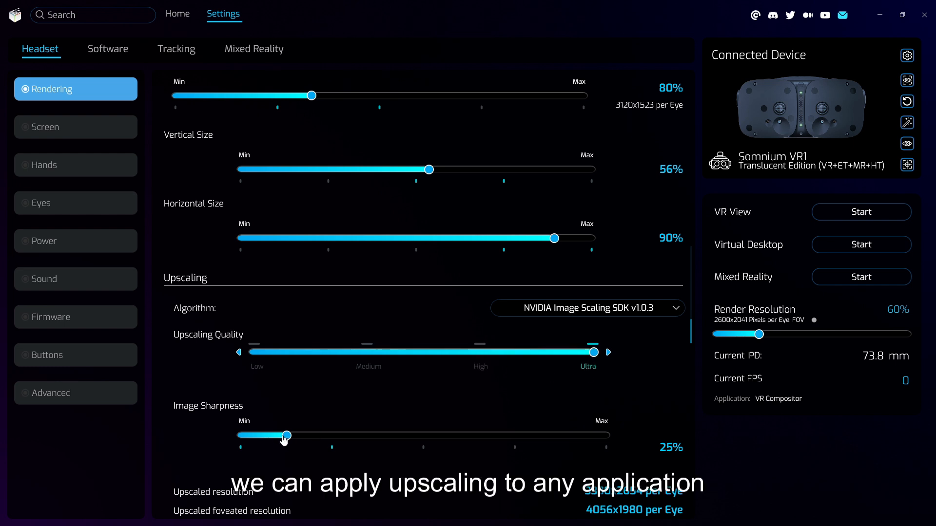
mouse_move(286, 435)
mouse_down()
mouse_move(273, 437)
mouse_move(290, 438)
mouse_up()
Try AMD FidelityFX Super Resolution 1.0 as the upscaling algorithm, alternating the quality between High and Ultra and ending on High
click(615, 309)
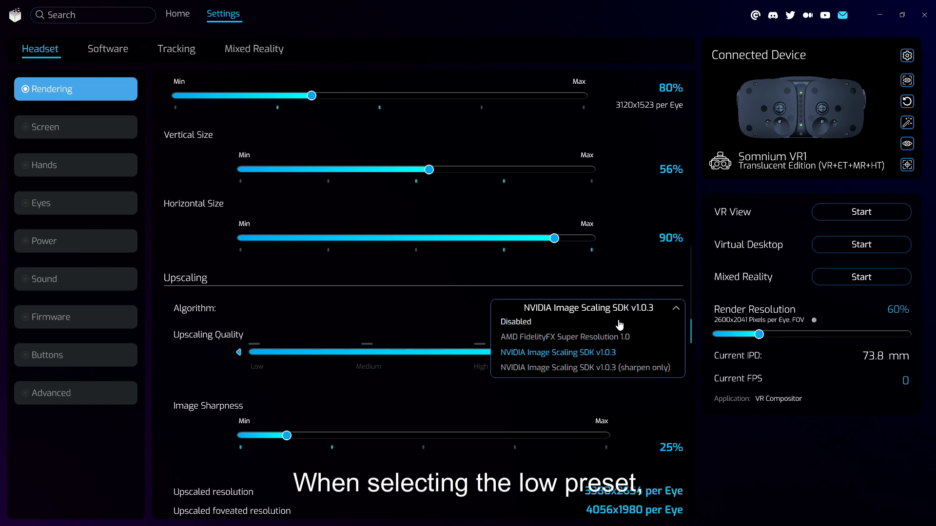
click(609, 338)
click(480, 359)
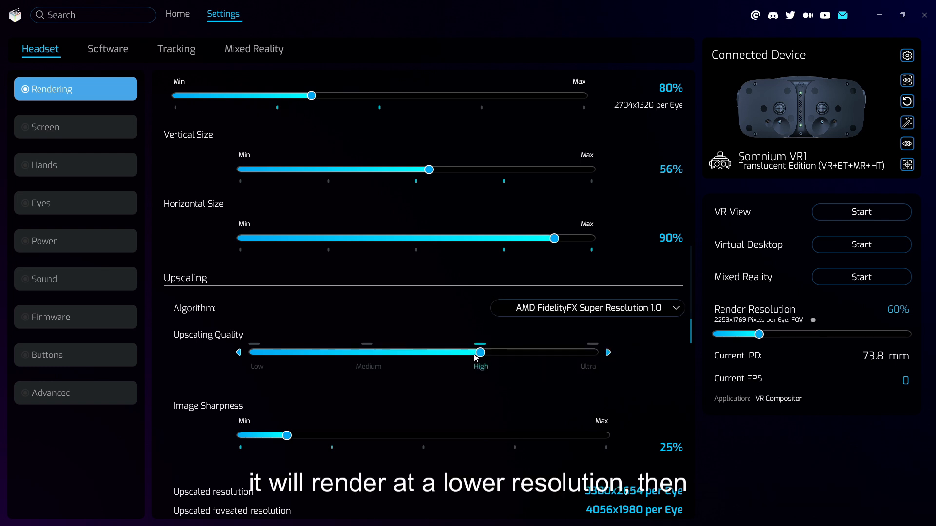
click(594, 354)
click(484, 356)
click(567, 355)
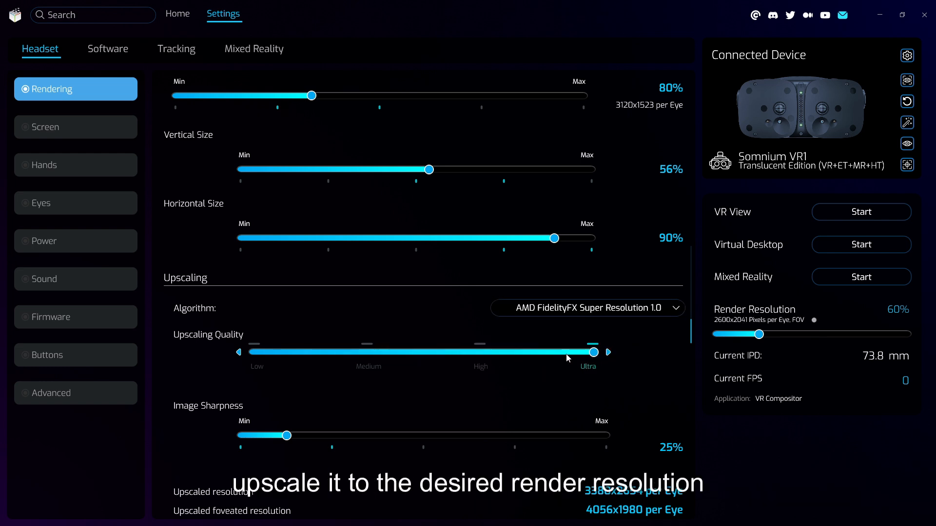
click(482, 357)
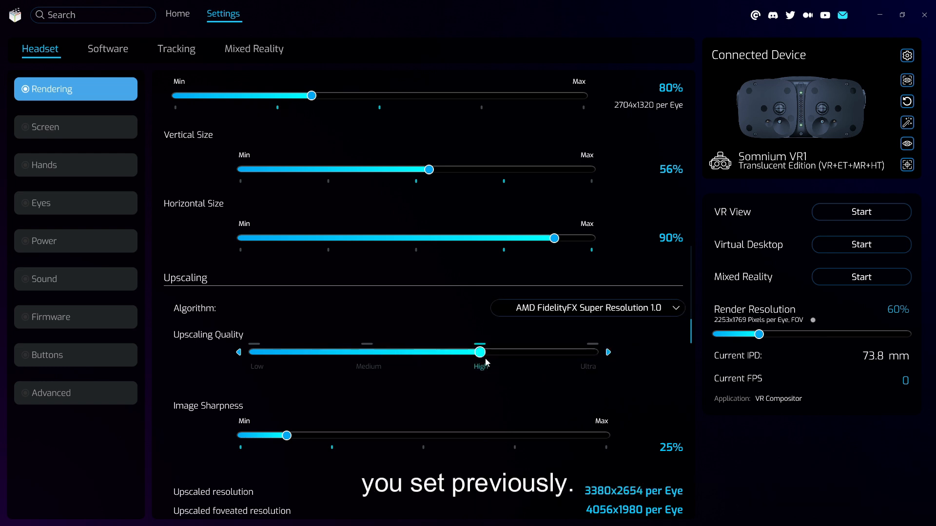
Set the upscaling algorithm to NVIDIA Image Scaling SDK v1.0.3 and the upscaling quality to Ultra
click(656, 310)
click(623, 353)
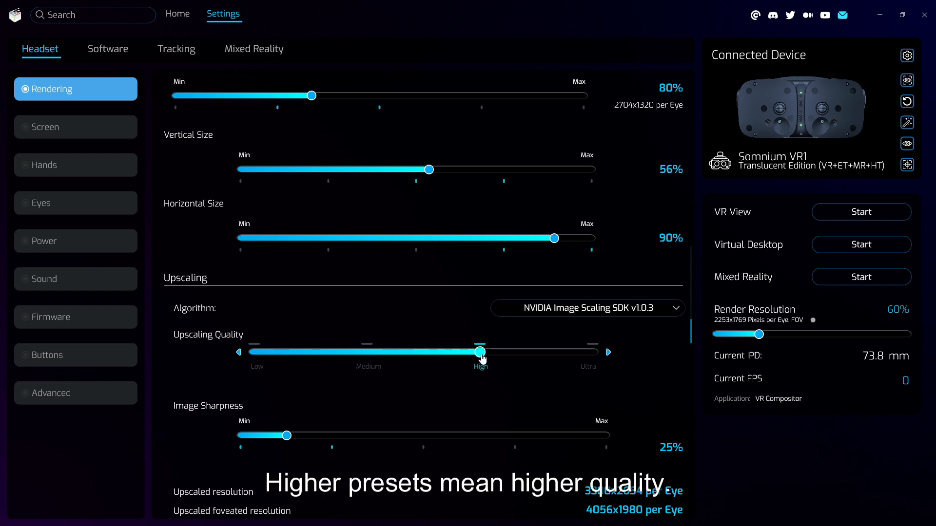
click(390, 360)
click(294, 366)
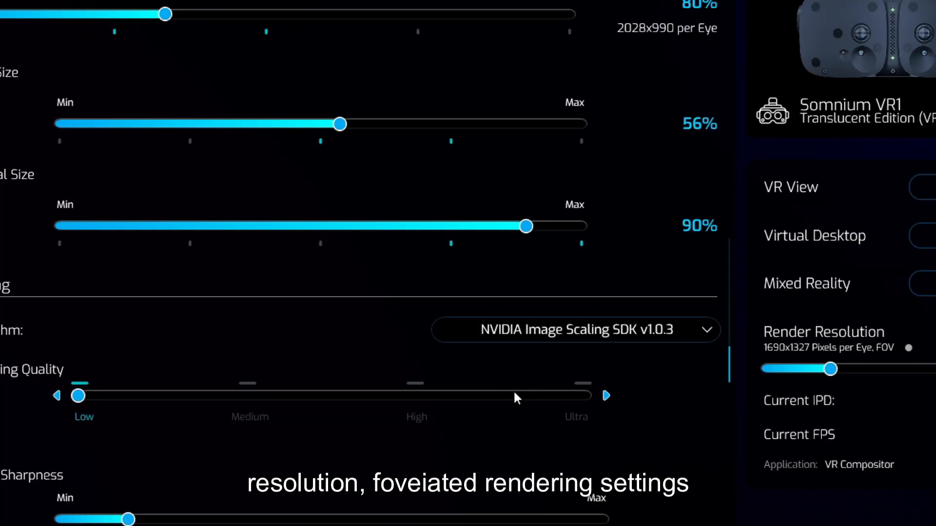
click(583, 396)
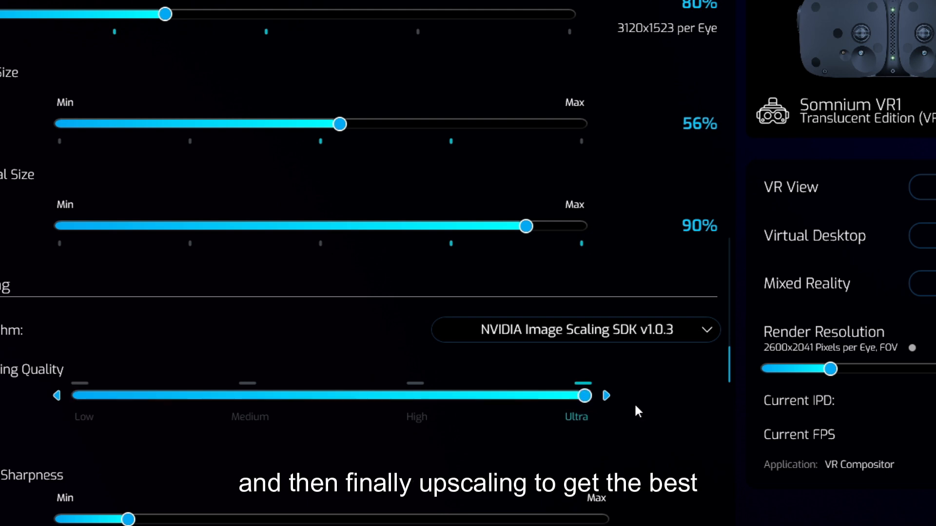
mouse_move(128, 519)
mouse_down()
mouse_move(238, 520)
mouse_move(128, 520)
mouse_up()
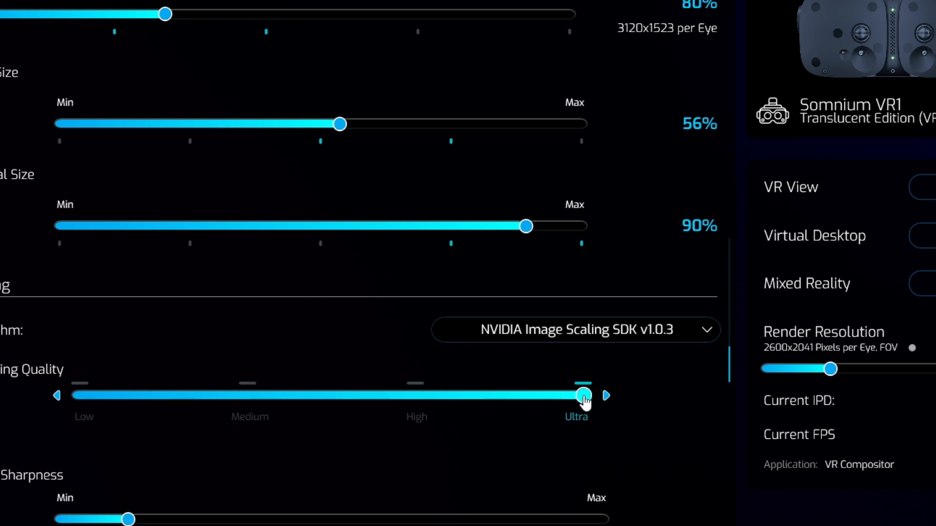
drag(584, 397, 402, 417)
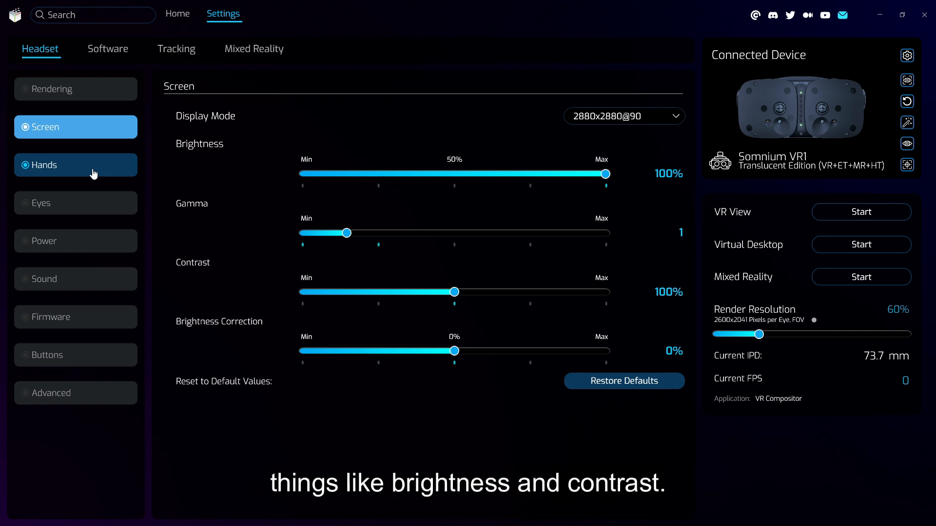
Review the headset's hand and eye settings and test the microphone input
click(93, 170)
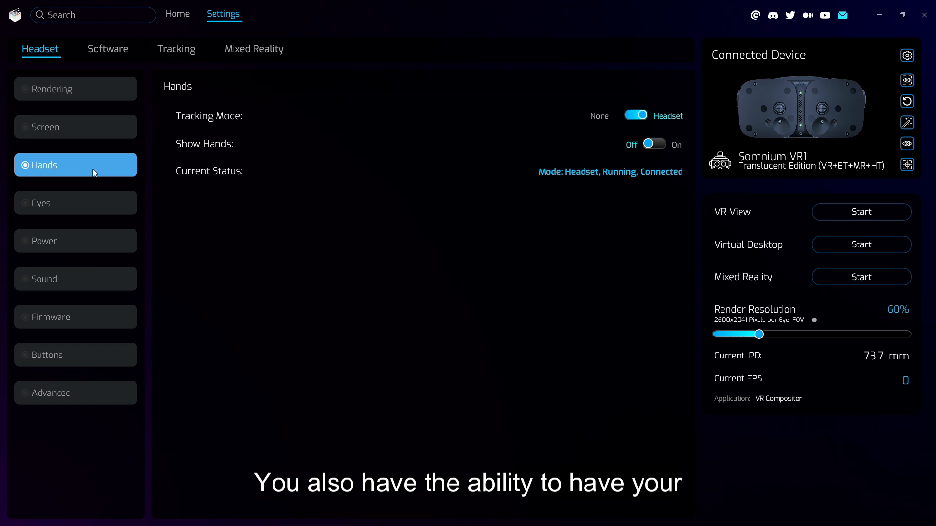
click(88, 197)
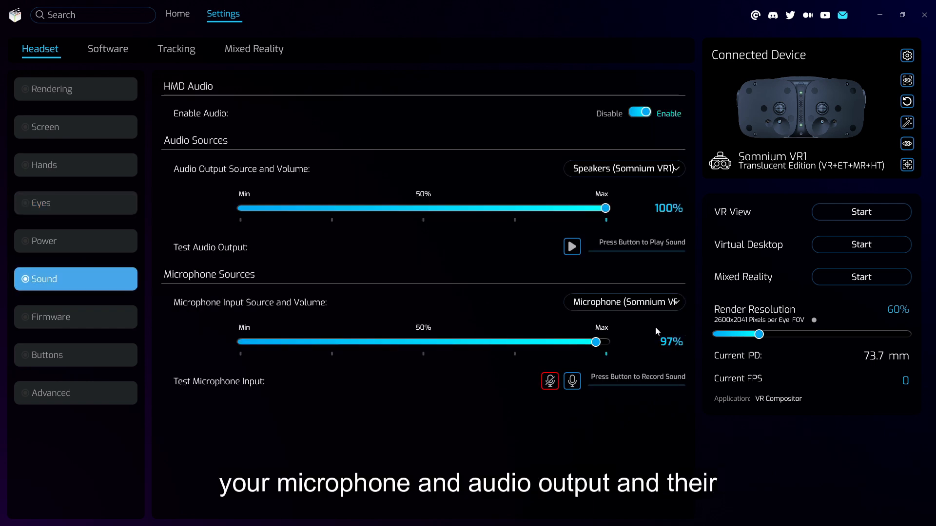
click(572, 382)
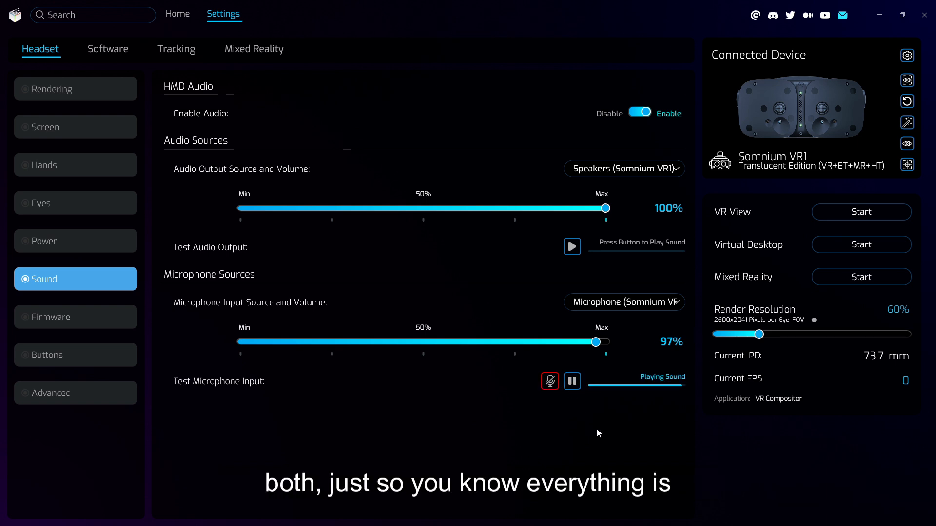
Check for a headset firmware update and dismiss the result message
click(78, 312)
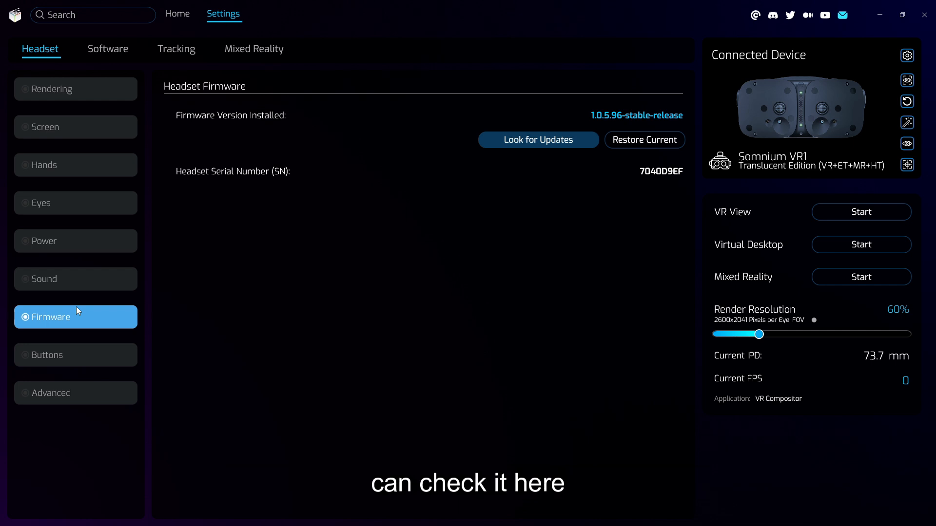
click(540, 139)
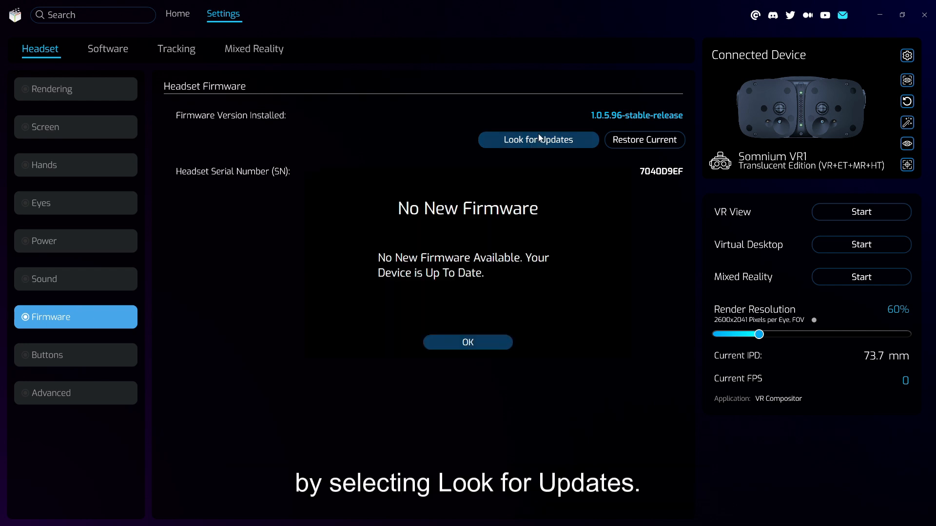
click(480, 345)
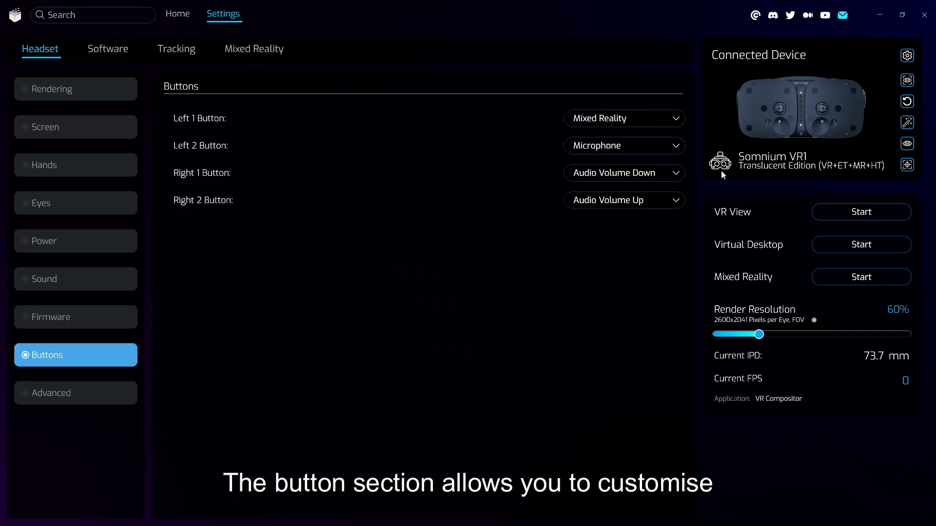
Assign the Execute File action to the headset's Left 1 Button and reopen its list of actions
click(669, 125)
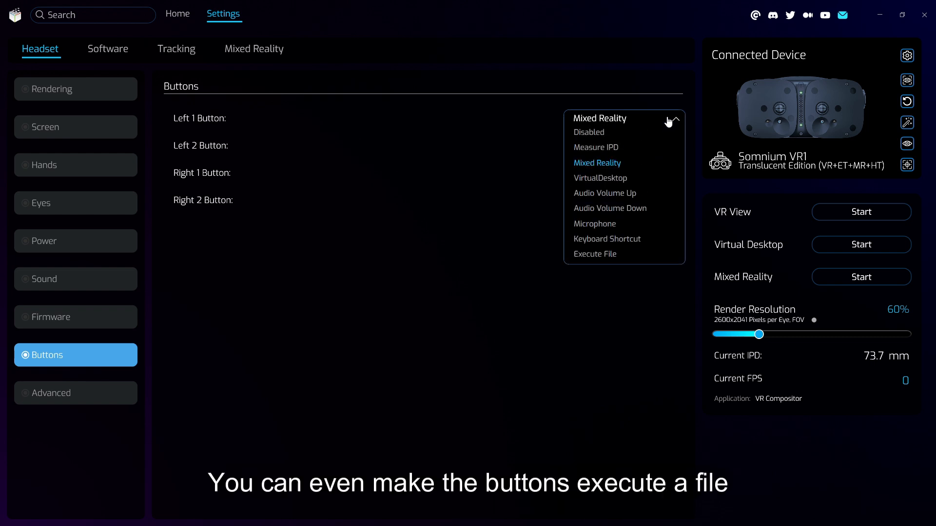
click(604, 255)
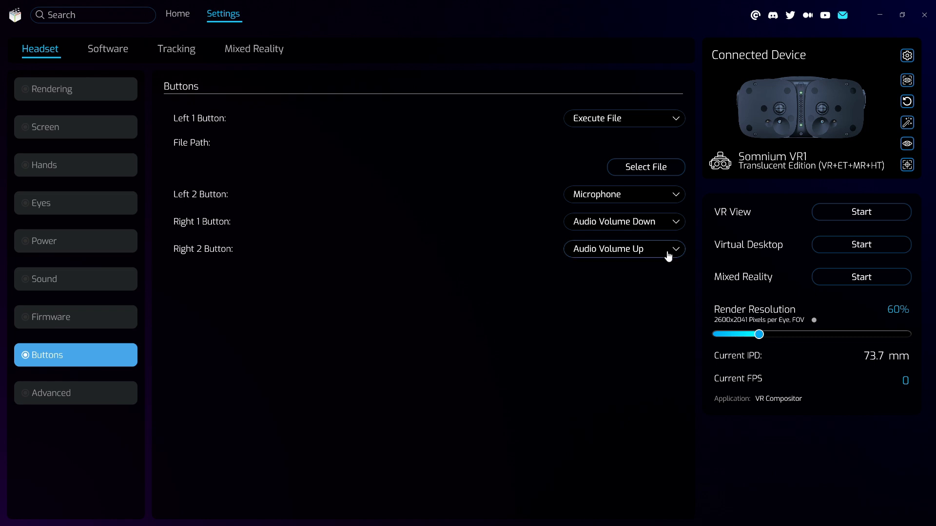
click(640, 122)
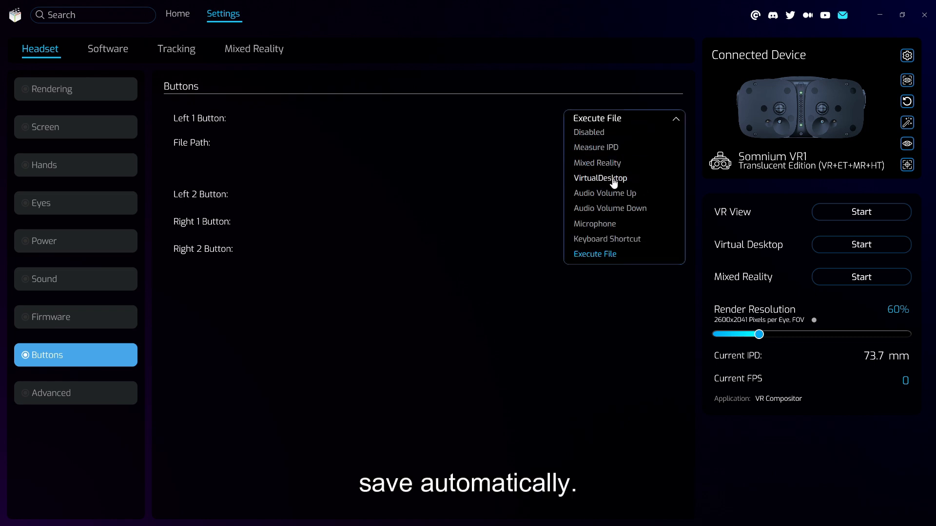
Examine the advanced headset settings and the settings profiles available for adjustment
click(58, 403)
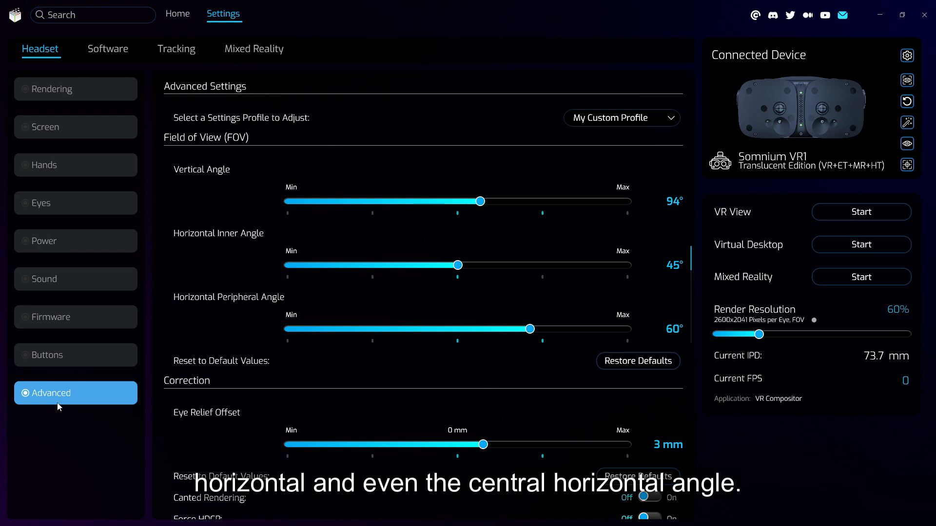
click(671, 118)
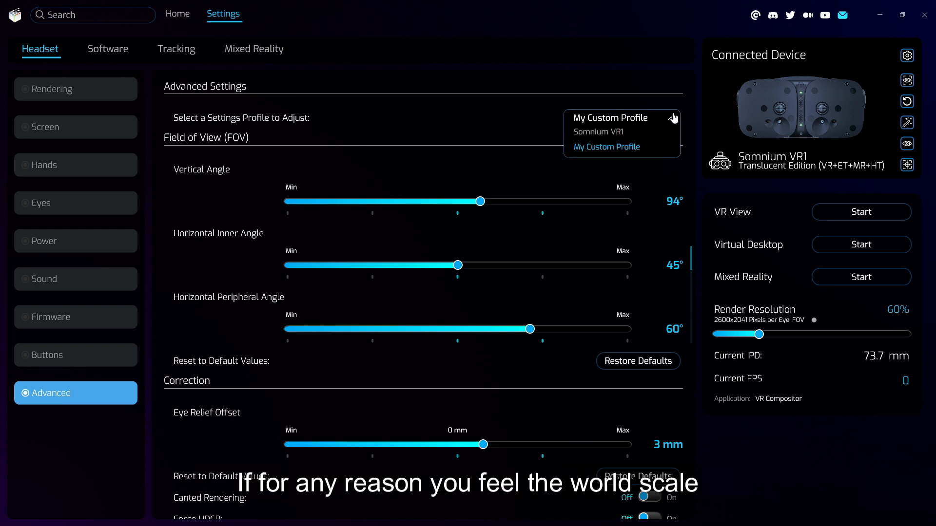
click(673, 118)
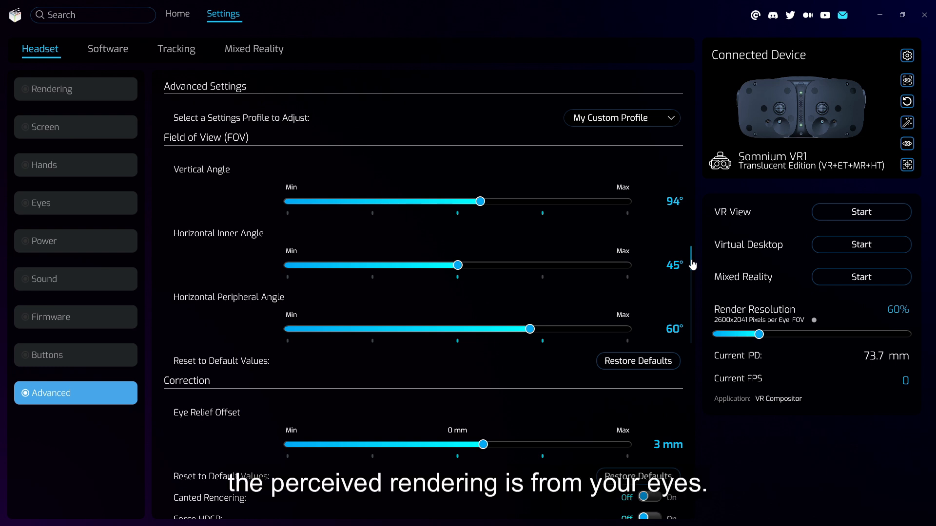
Examine the remaining advanced headset settings and the software driver settings
scroll(692, 263, down, 1)
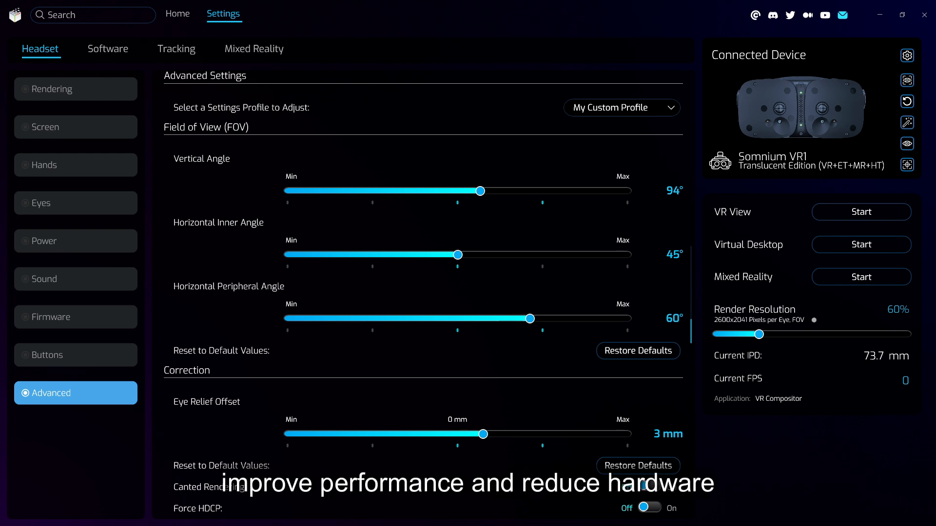
click(117, 53)
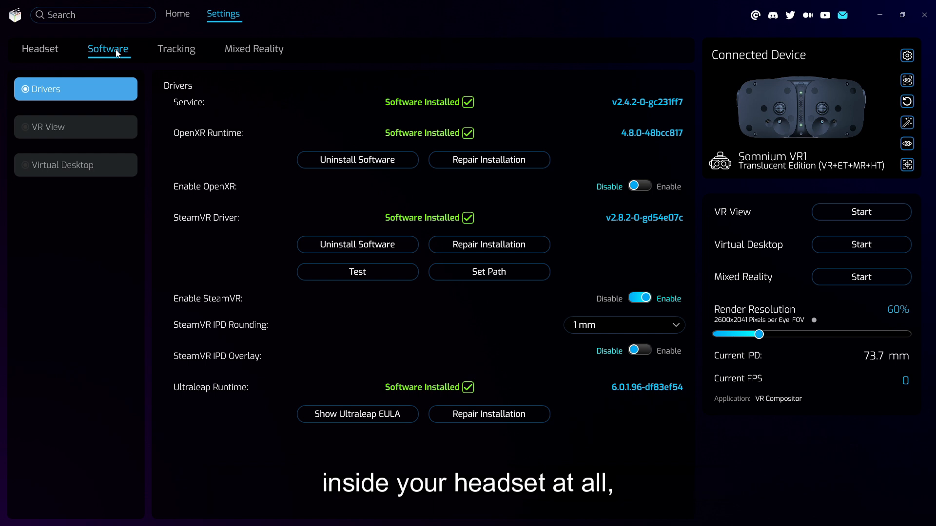
Review the VR View software settings, and start and stop the VR View window
click(108, 128)
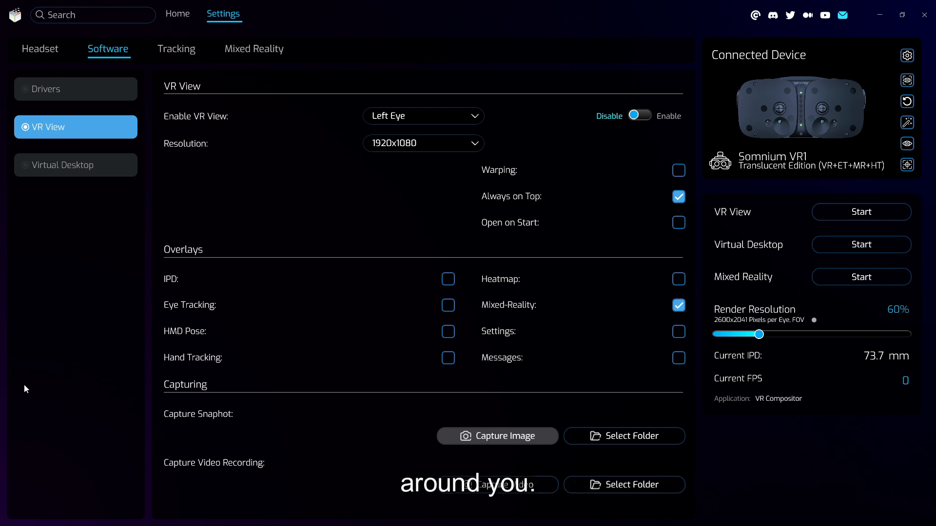
click(861, 211)
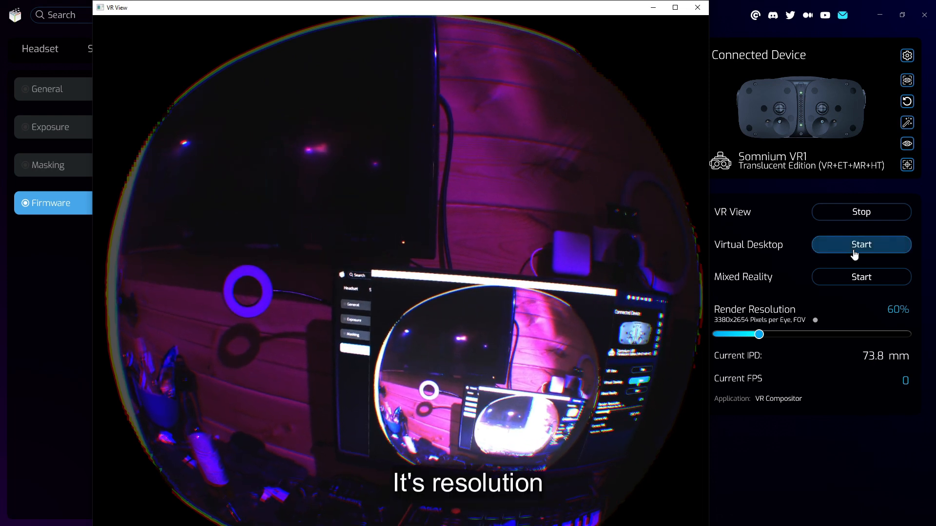
click(853, 215)
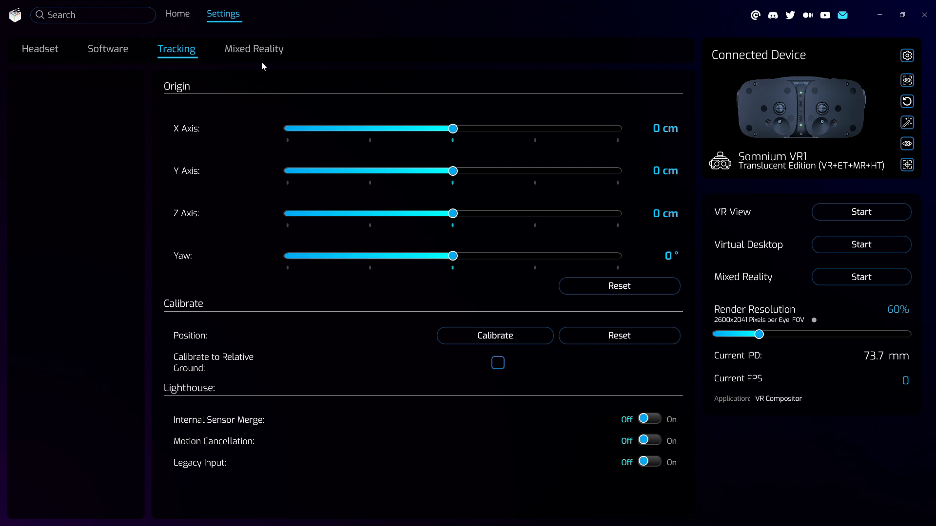
Test the mixed reality camera connection and set the MR profile to 3072x3040,75FPS[foveated]
click(273, 53)
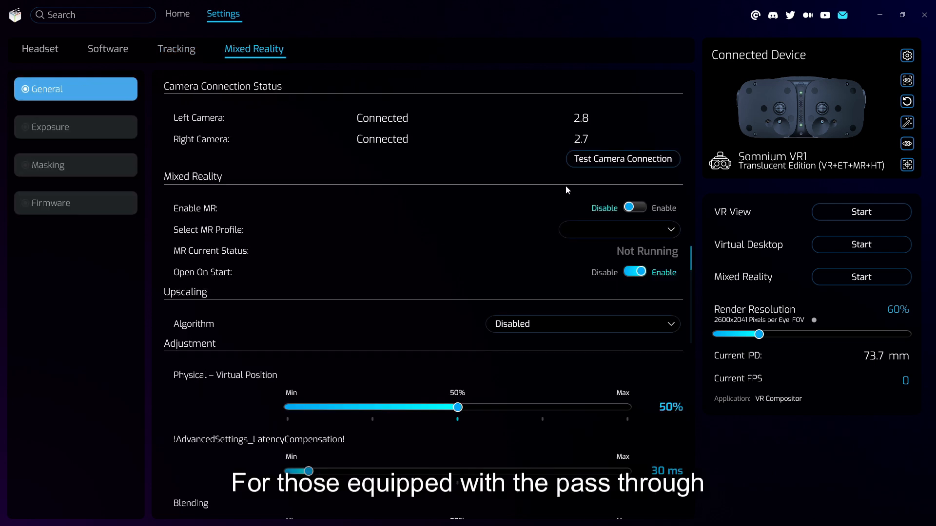
click(623, 161)
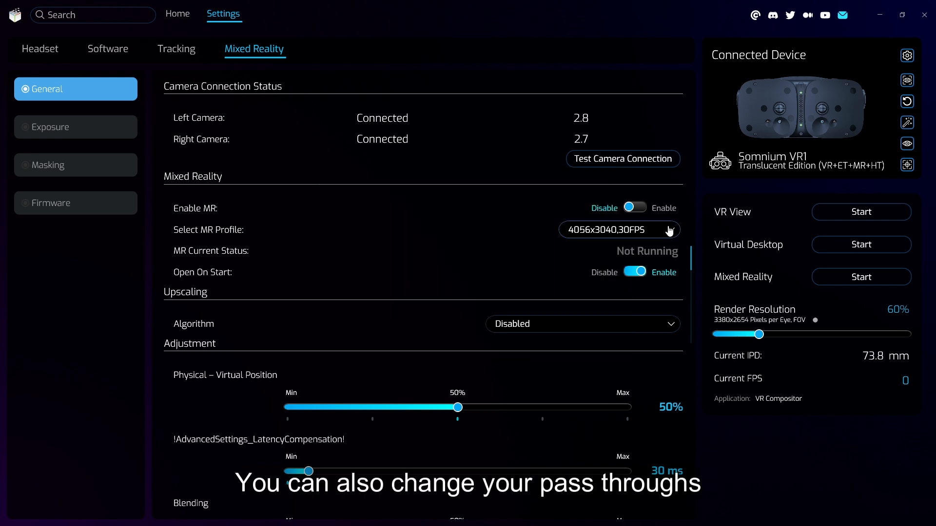
click(668, 228)
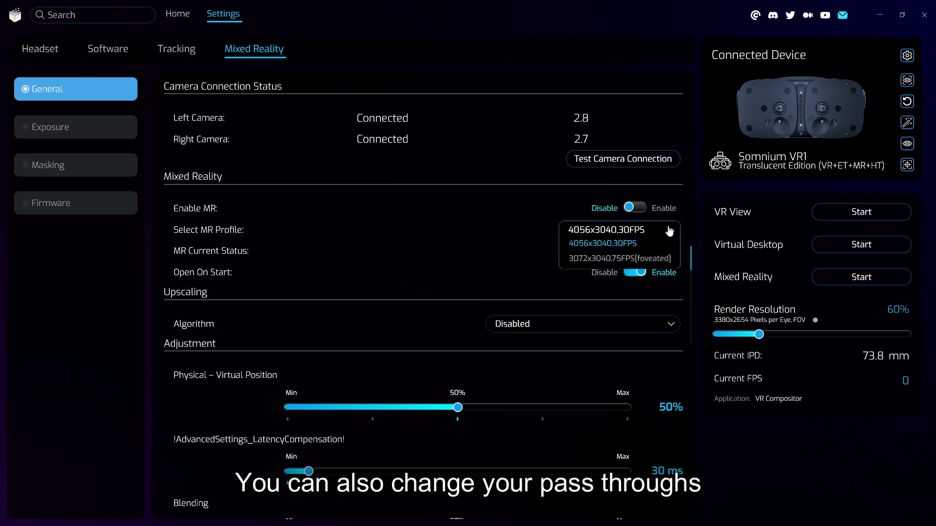
click(636, 259)
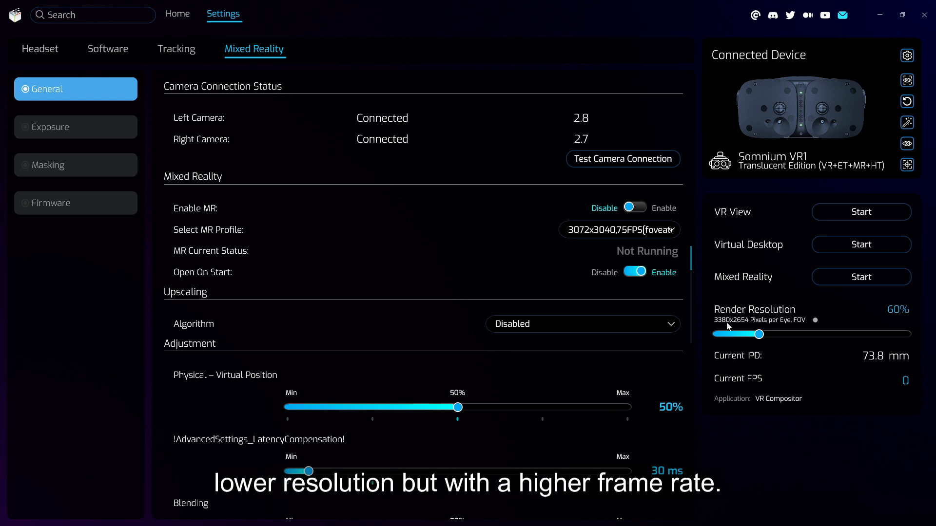
Set the mixed reality upscaling algorithm to NVIDIA Image Scaling SDK v1.0.3 and look over the adjustment settings
click(662, 329)
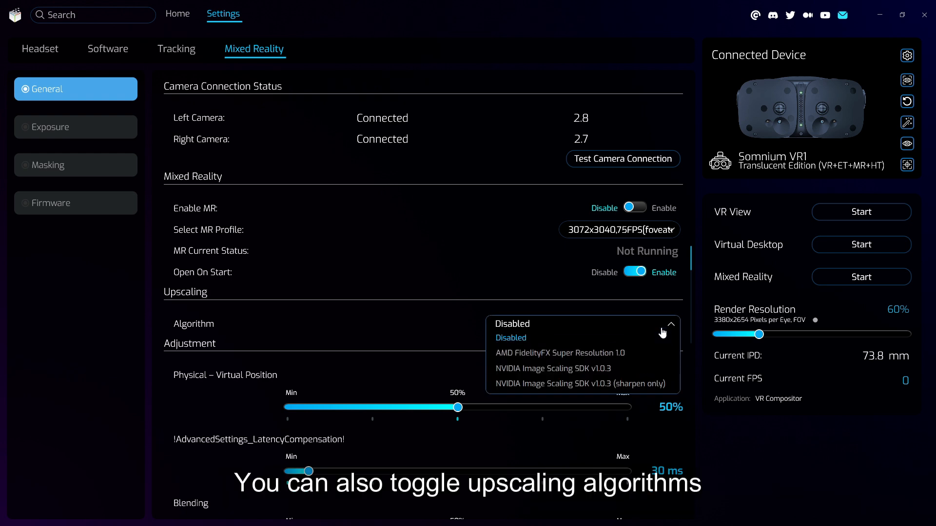
click(590, 368)
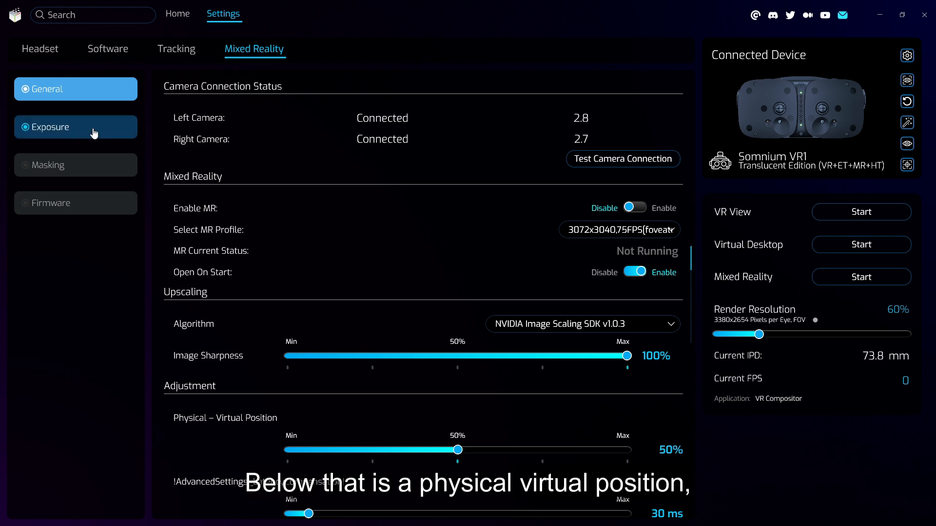
scroll(284, 336, down, 2)
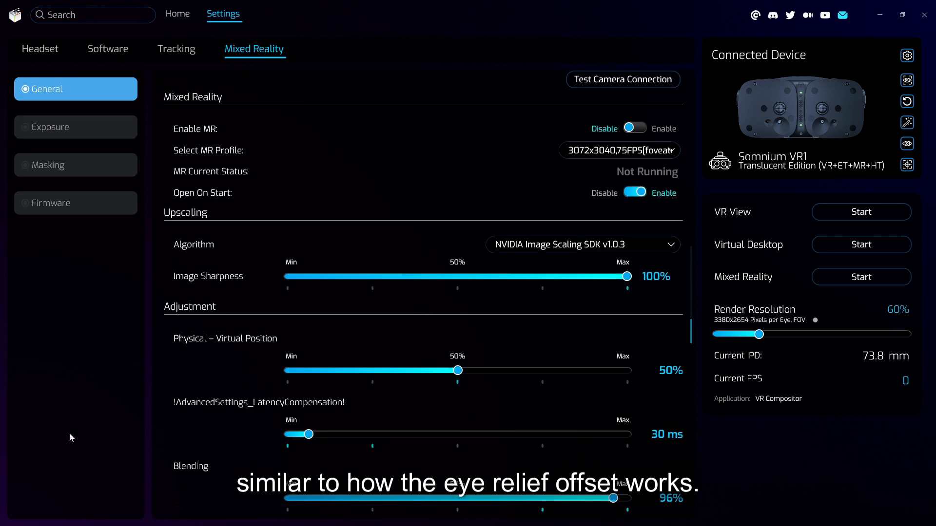
Examine the mixed reality exposure settings and the available white balance profiles
click(77, 127)
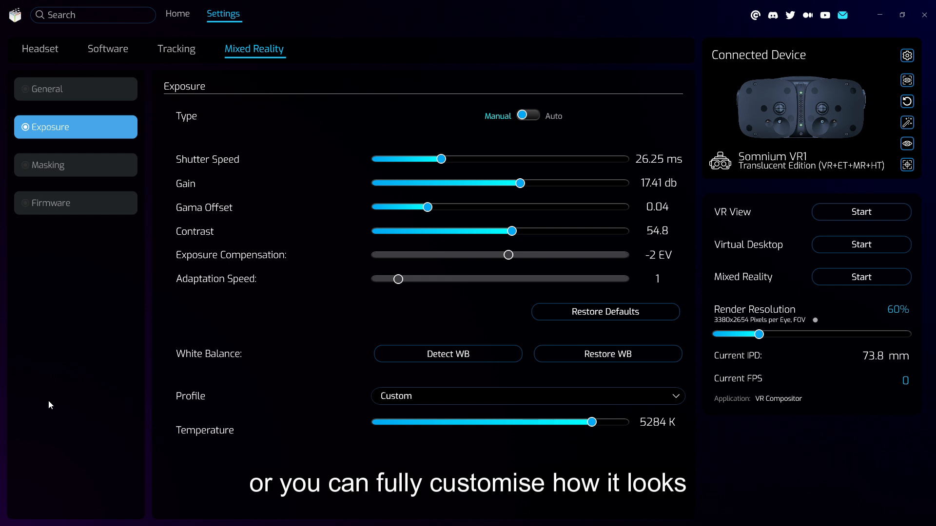
click(553, 398)
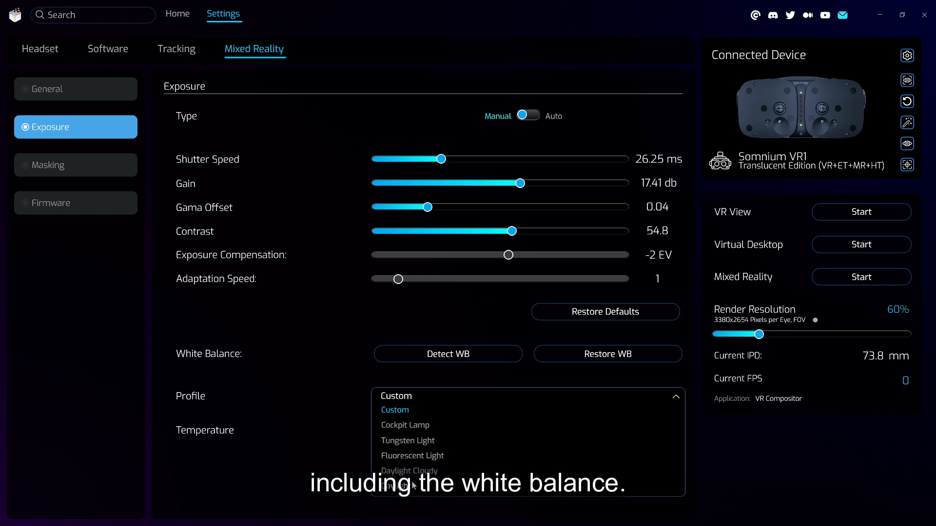
click(430, 392)
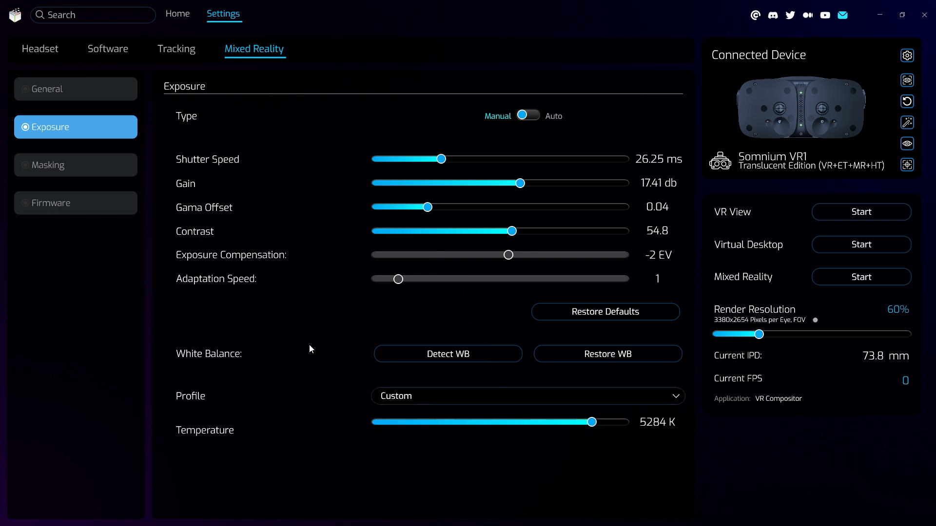
Review the available mixed reality masking types and set the masking type to Cinema
click(52, 166)
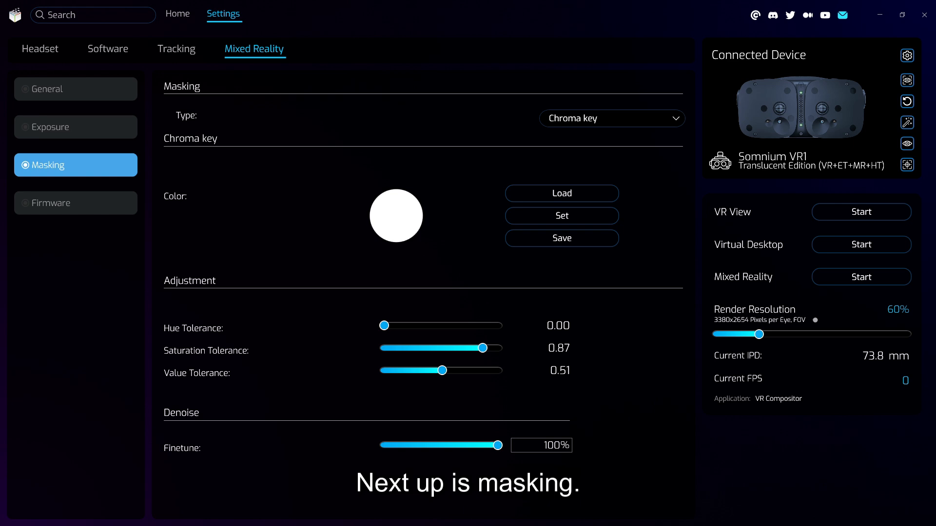
click(655, 119)
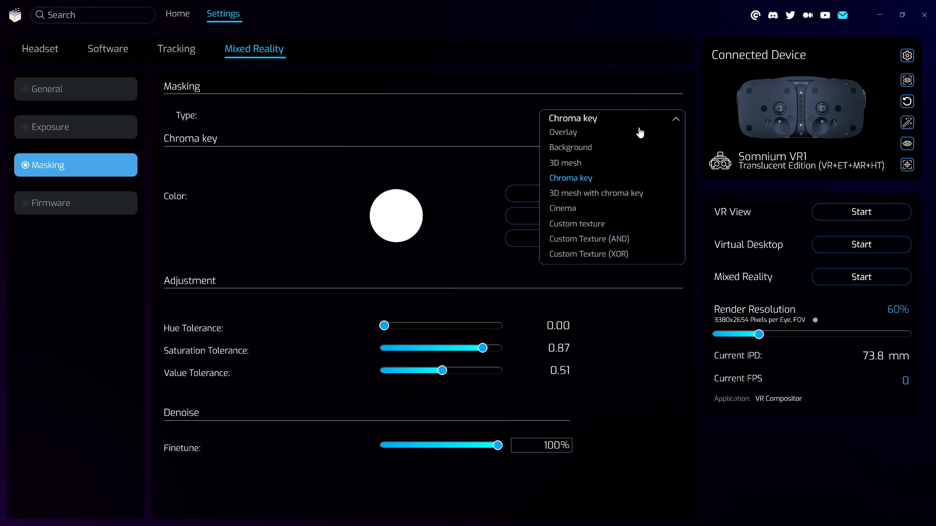
click(638, 131)
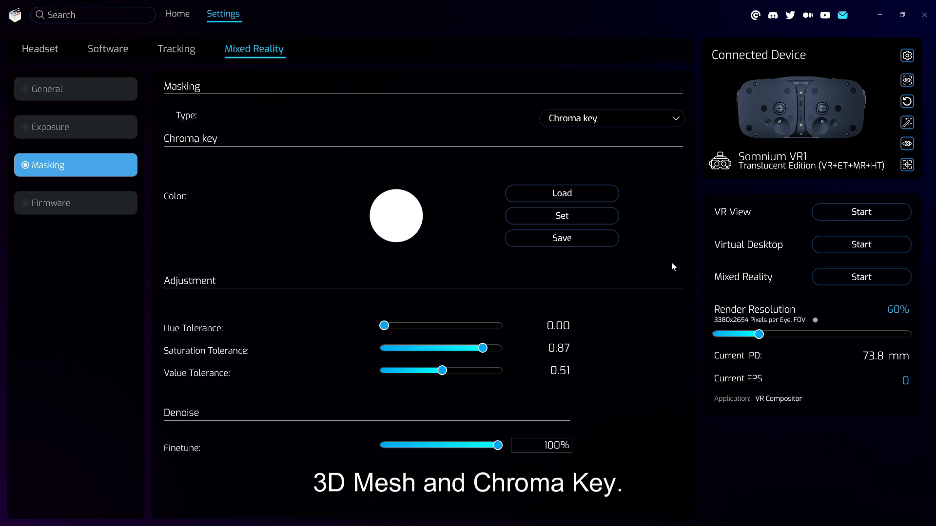
click(669, 122)
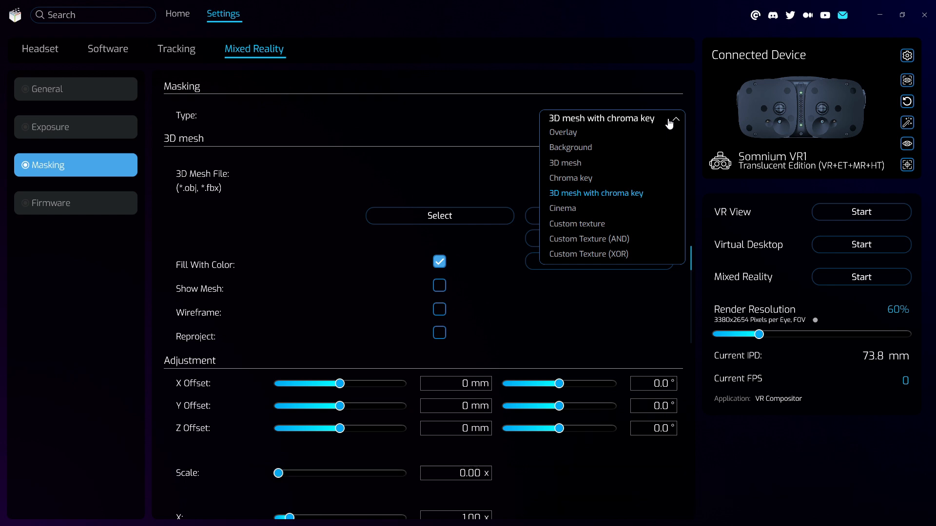
click(612, 208)
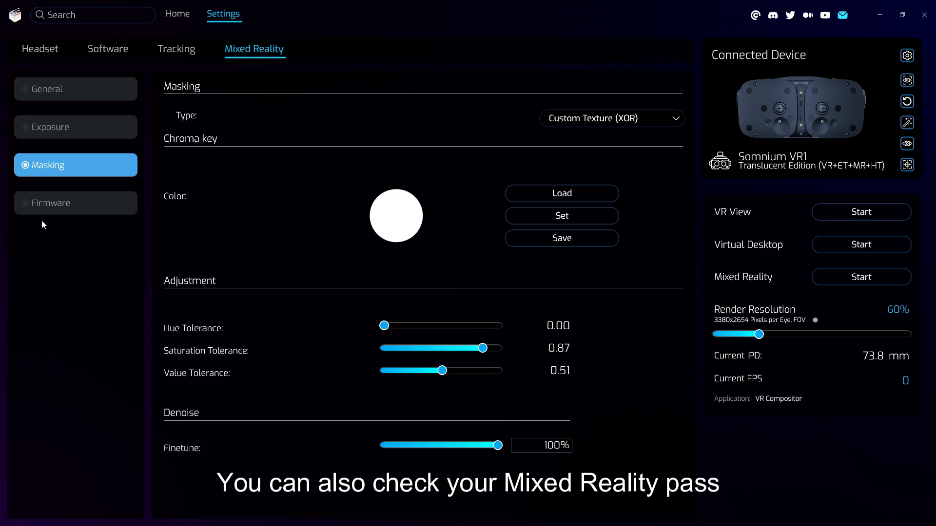
Check the mixed reality firmware version and start the VR View
click(42, 212)
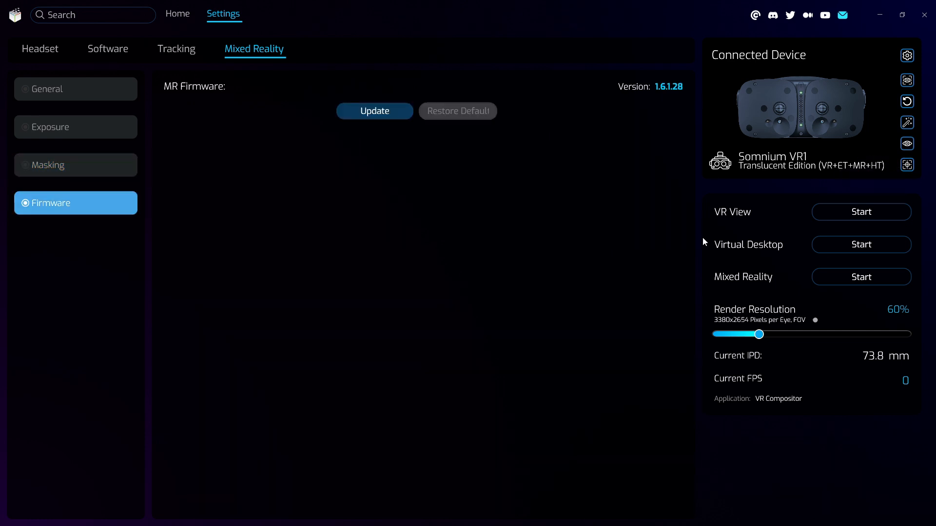
click(859, 213)
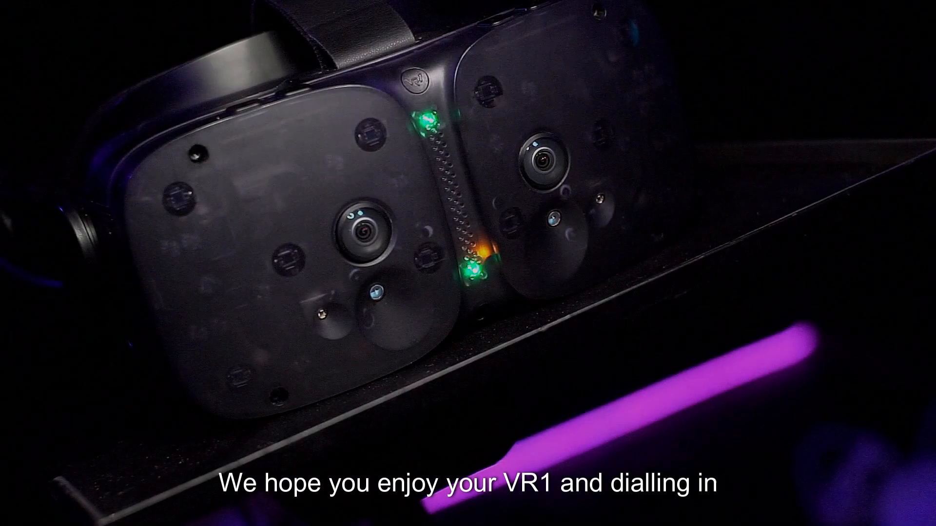